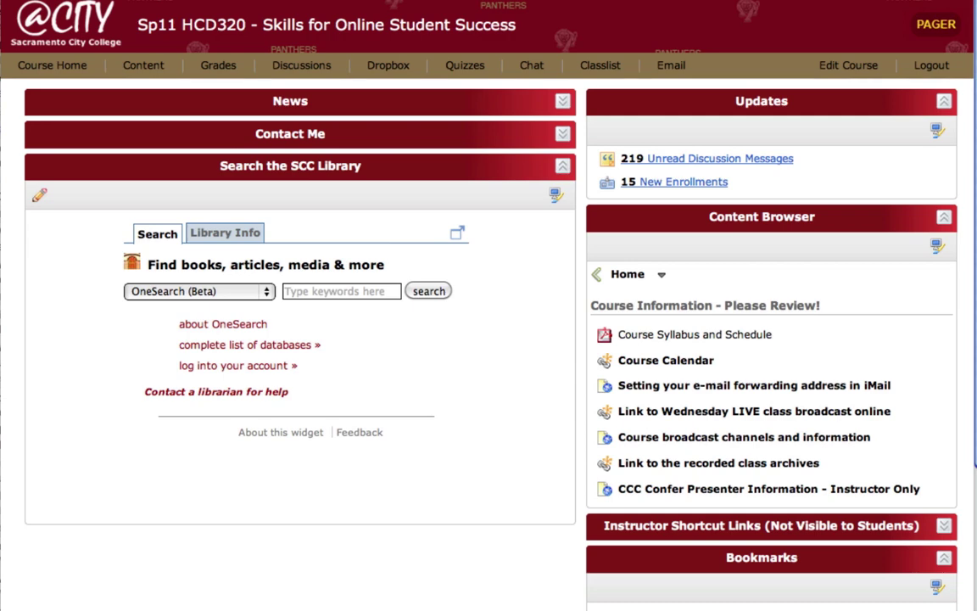
# - Open the HCD320 course's Manage Quizzes page, then its Question Library
pyautogui.click(463, 67)
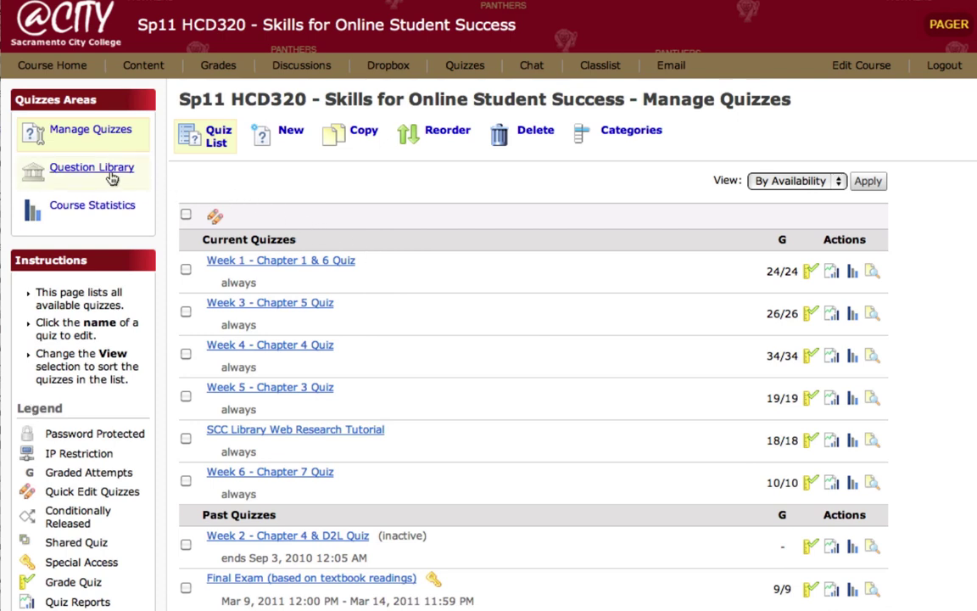
pyautogui.click(84, 175)
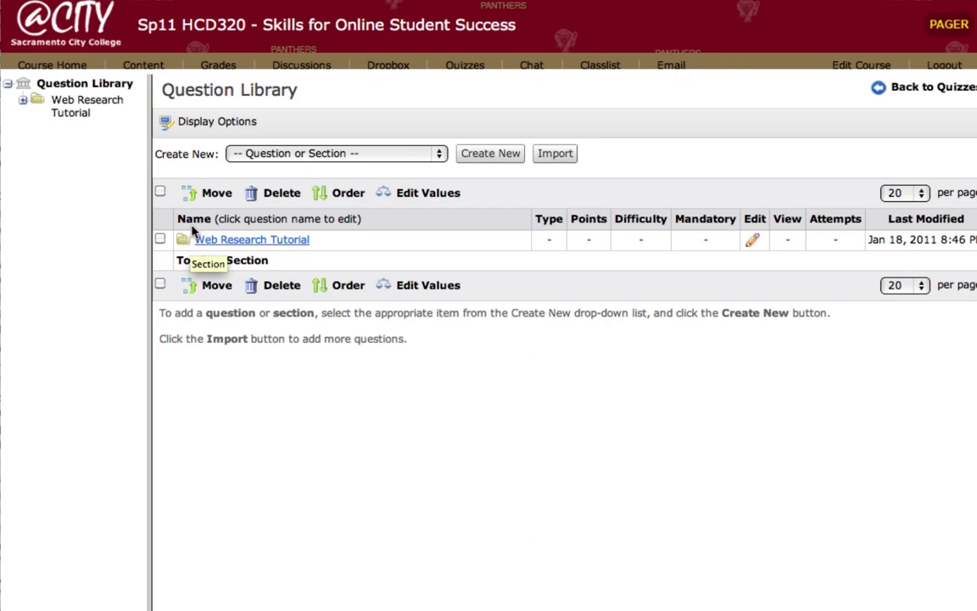
# - Start importing questions into the Question Library root
pyautogui.click(558, 158)
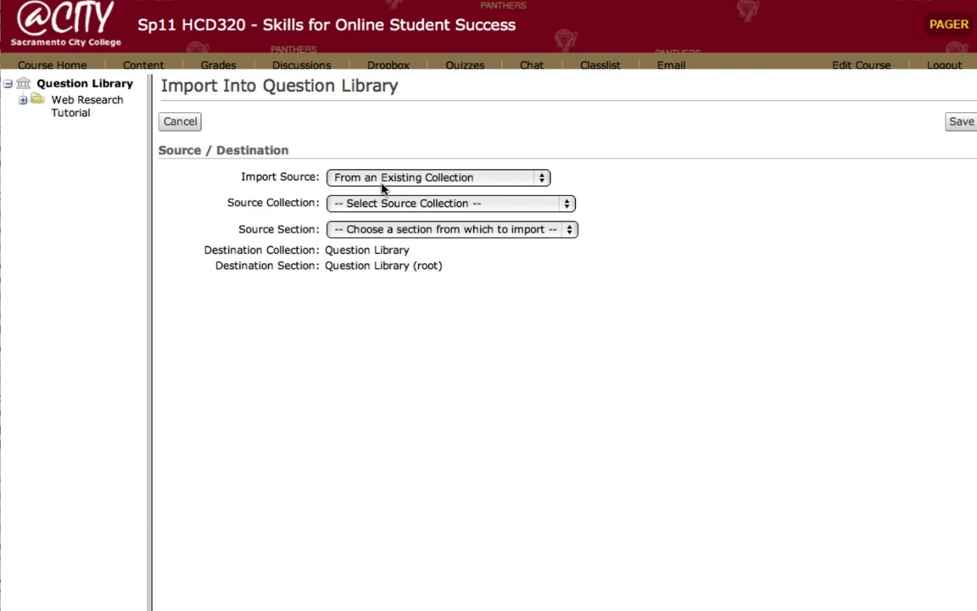
# - Use Week 1 - Chapter 1 & 6 Quiz, section Collection Root, as the import source
pyautogui.click(499, 206)
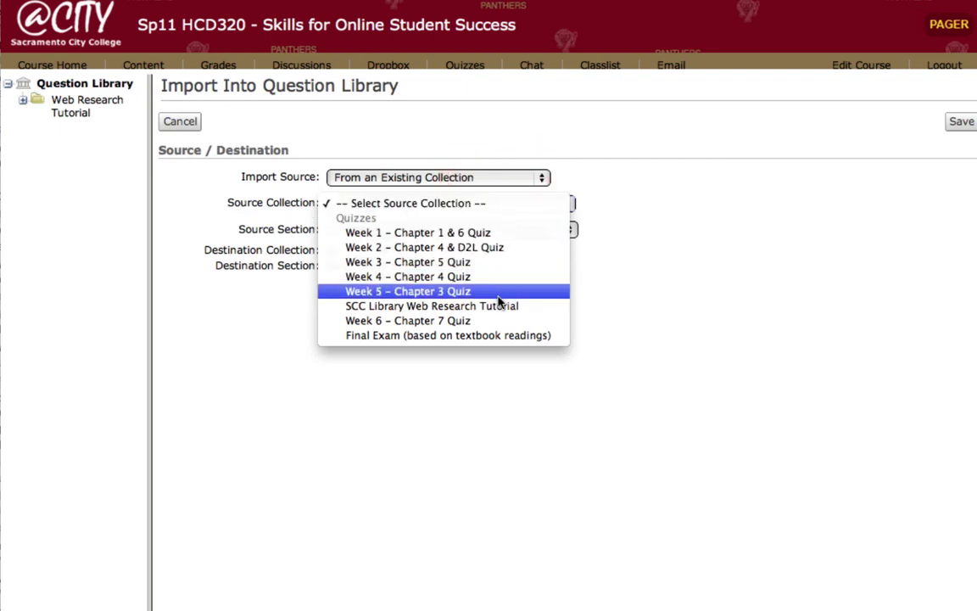
pyautogui.click(495, 235)
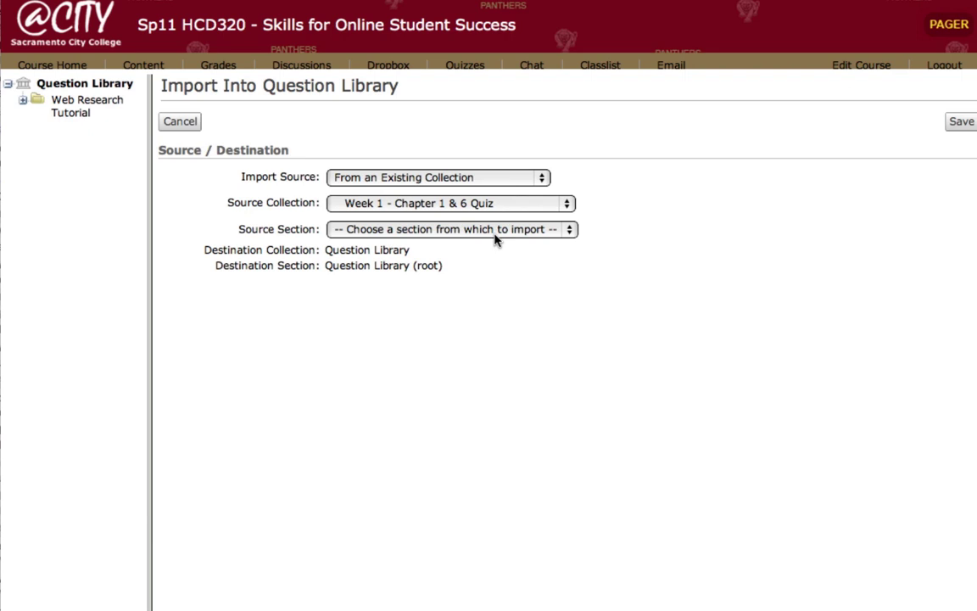
pyautogui.click(494, 230)
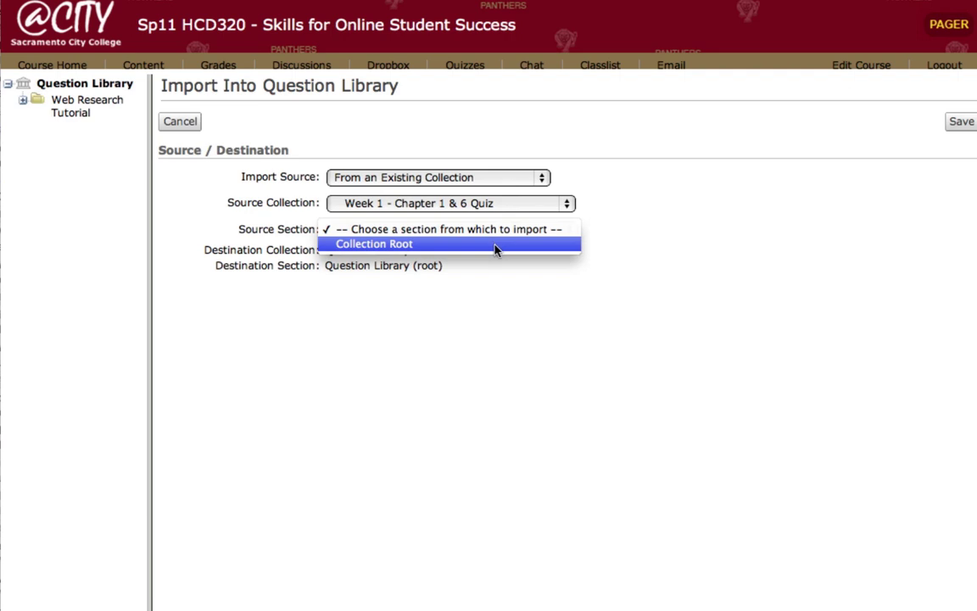
pyautogui.click(496, 245)
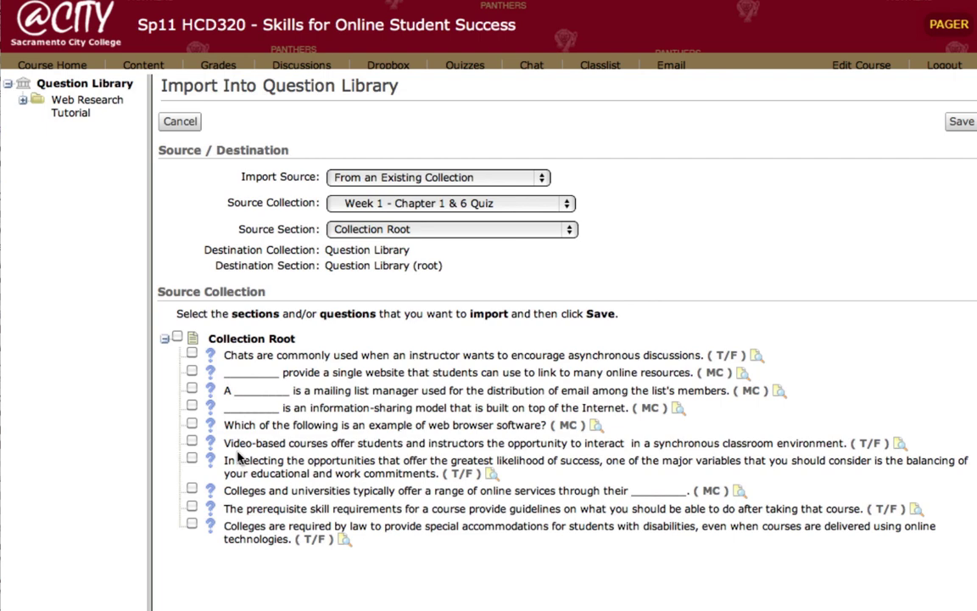
# - Import all ten Collection Root questions into the library, then return to Manage Quizzes
pyautogui.click(176, 339)
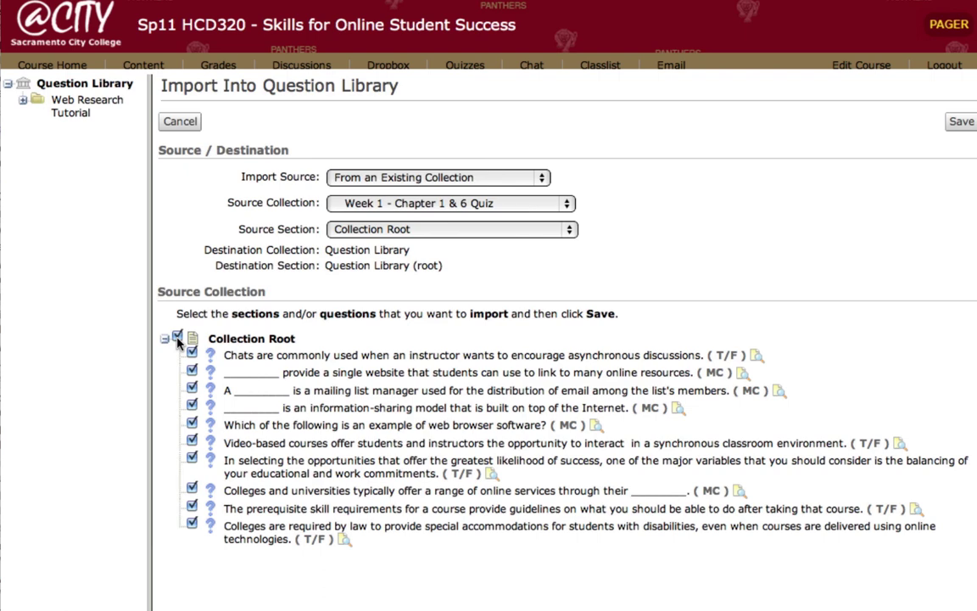
pyautogui.click(193, 372)
pyautogui.click(192, 407)
pyautogui.click(192, 372)
pyautogui.click(961, 126)
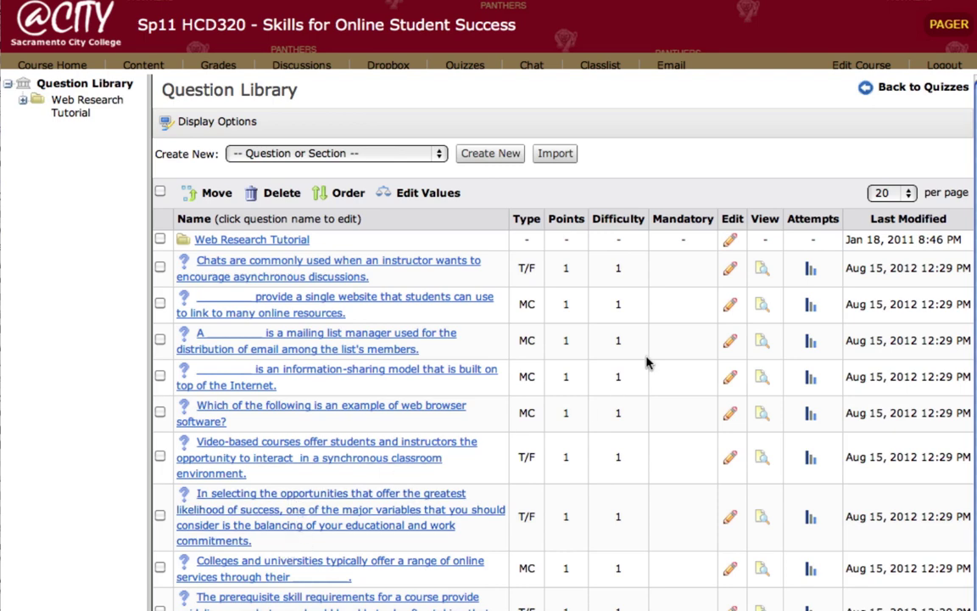
pyautogui.click(898, 90)
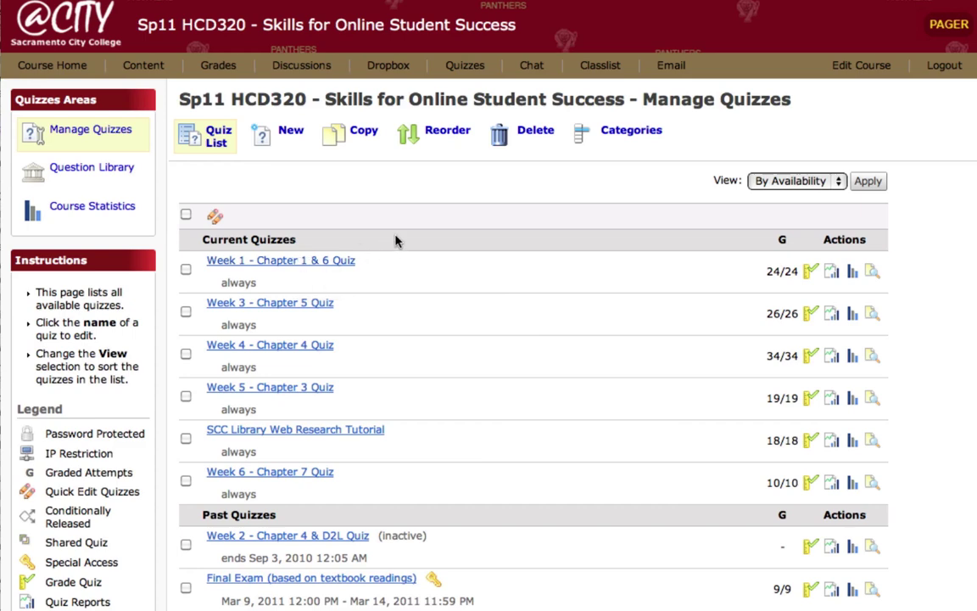
# - Create and save a quiz named 'Week 1 Quiz (r)' with Grade Item left as None
pyautogui.click(283, 136)
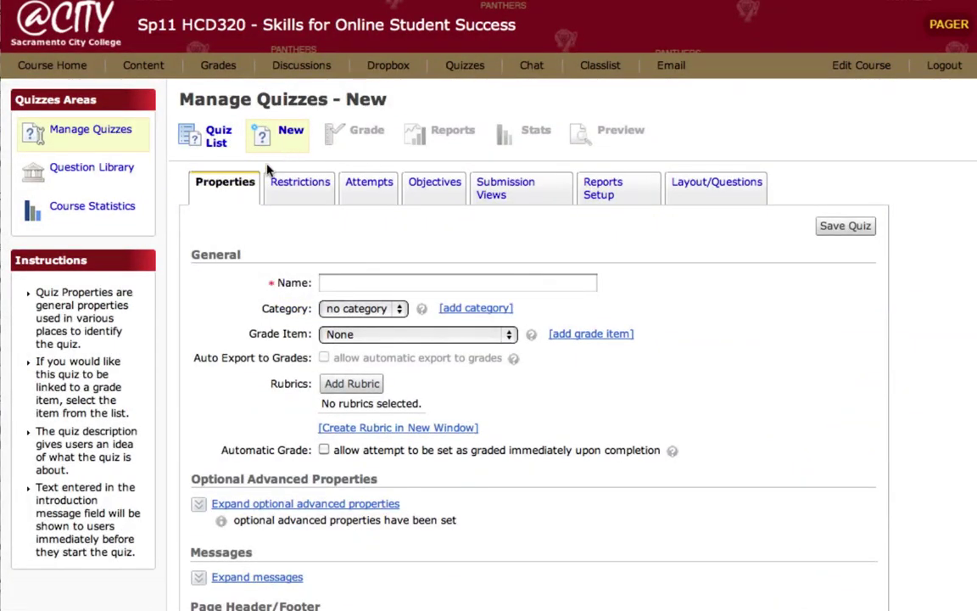
pyautogui.click(349, 283)
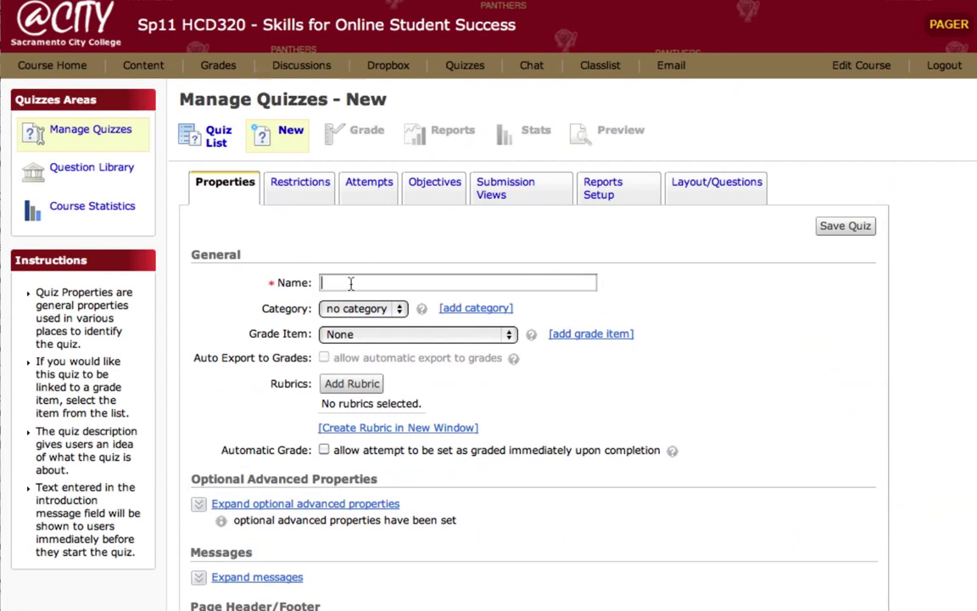
pyautogui.write('Week 1 Quiz (r)')
pyautogui.click(371, 334)
pyautogui.click(371, 333)
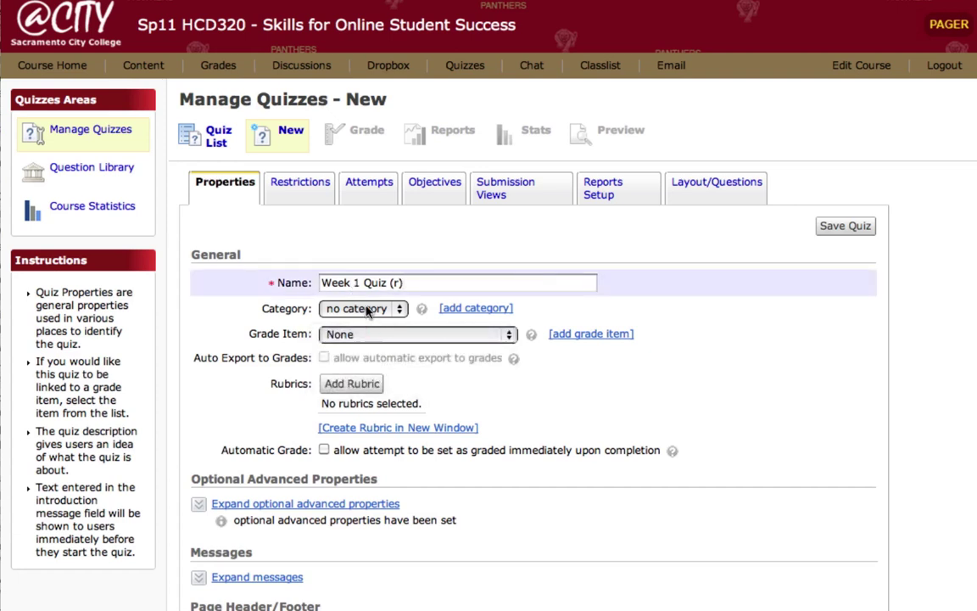
pyautogui.click(849, 231)
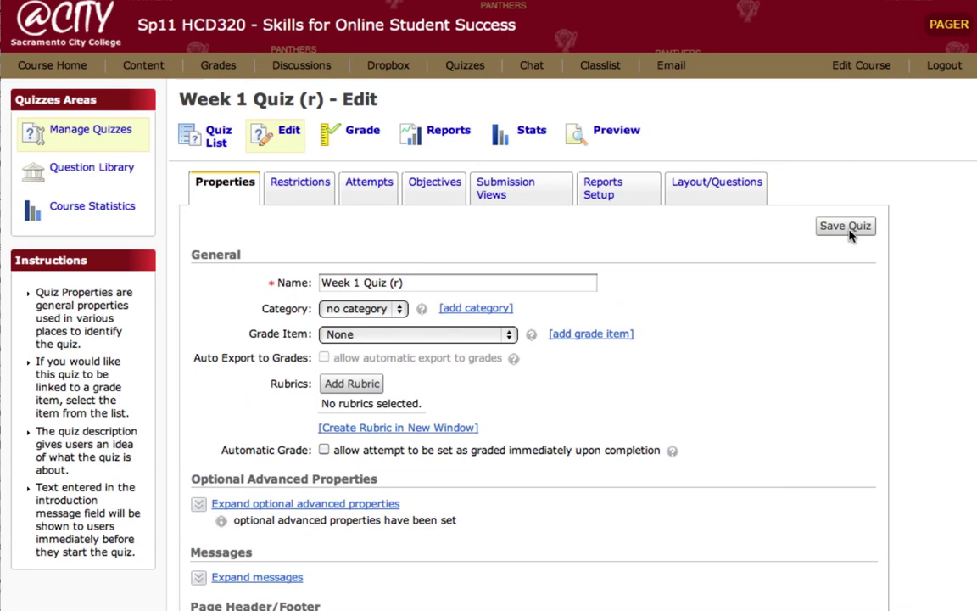
# - Go to Week 1 Quiz (r)'s Layout/Questions and open its Add/Edit Questions editor
pyautogui.click(701, 187)
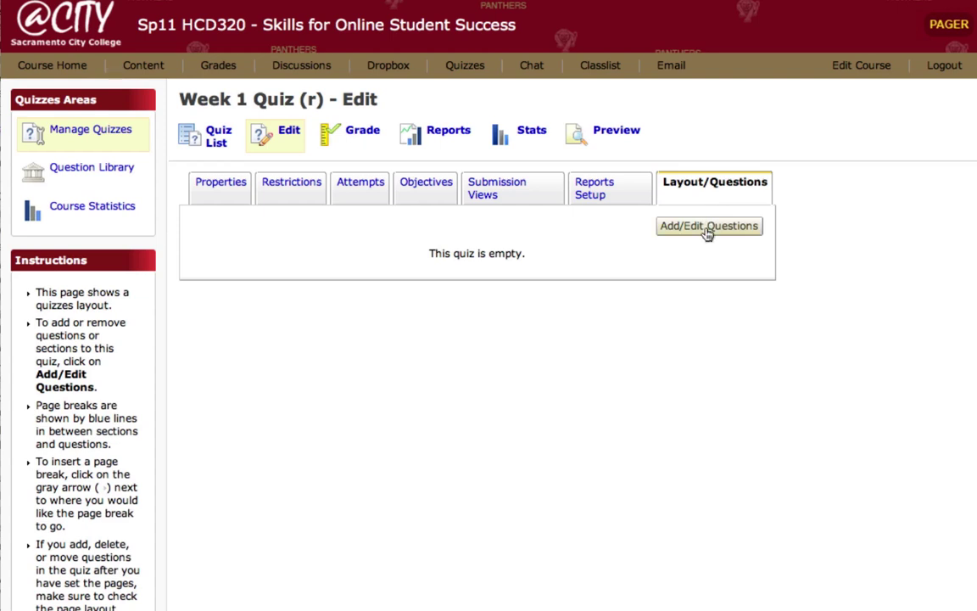
pyautogui.click(708, 228)
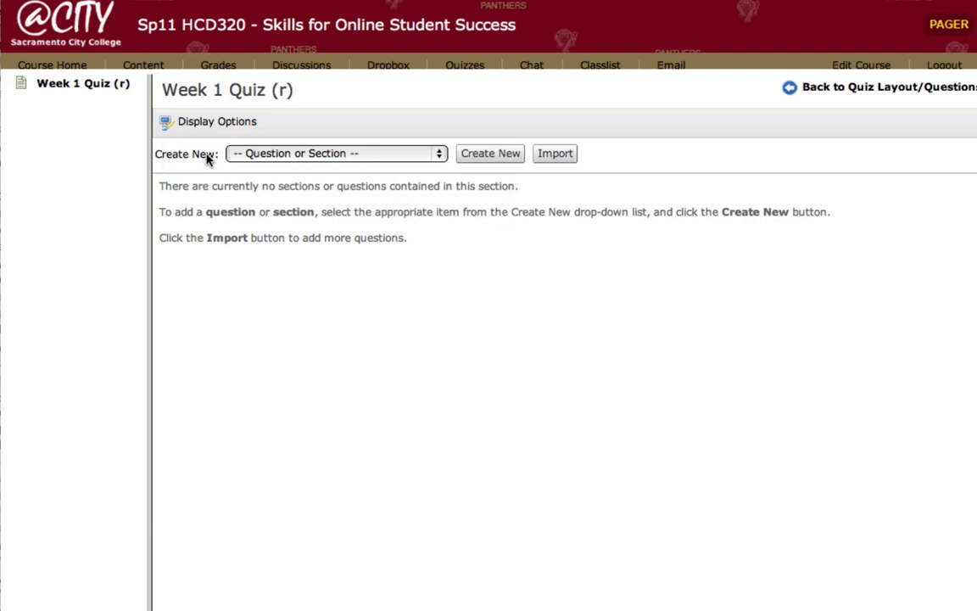
# - Create a new Random Section item in Week 1 Quiz (r)
pyautogui.click(421, 155)
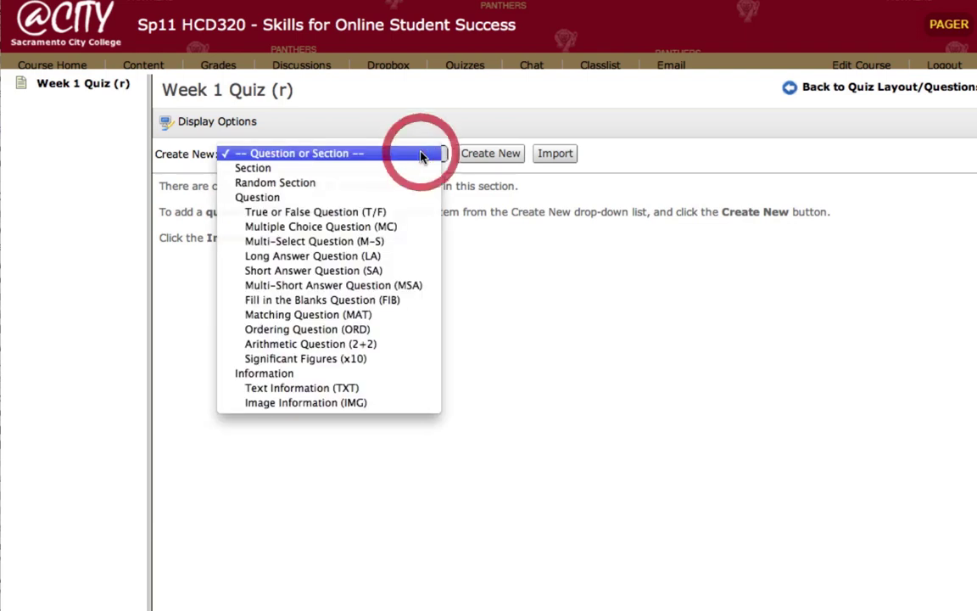
pyautogui.click(391, 186)
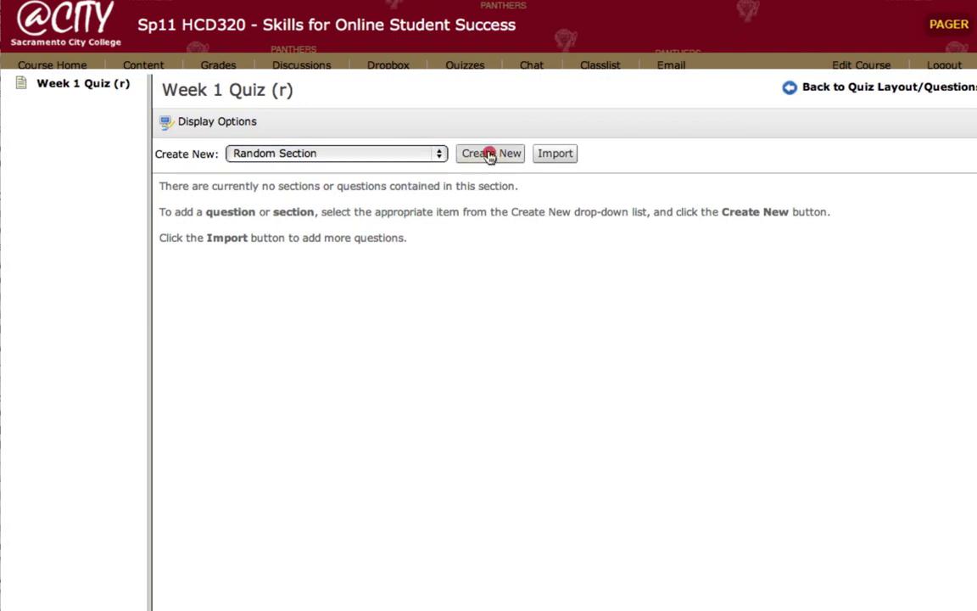
pyautogui.click(491, 156)
# - Name the random section 'Random Section 1' and save it
pyautogui.click(404, 177)
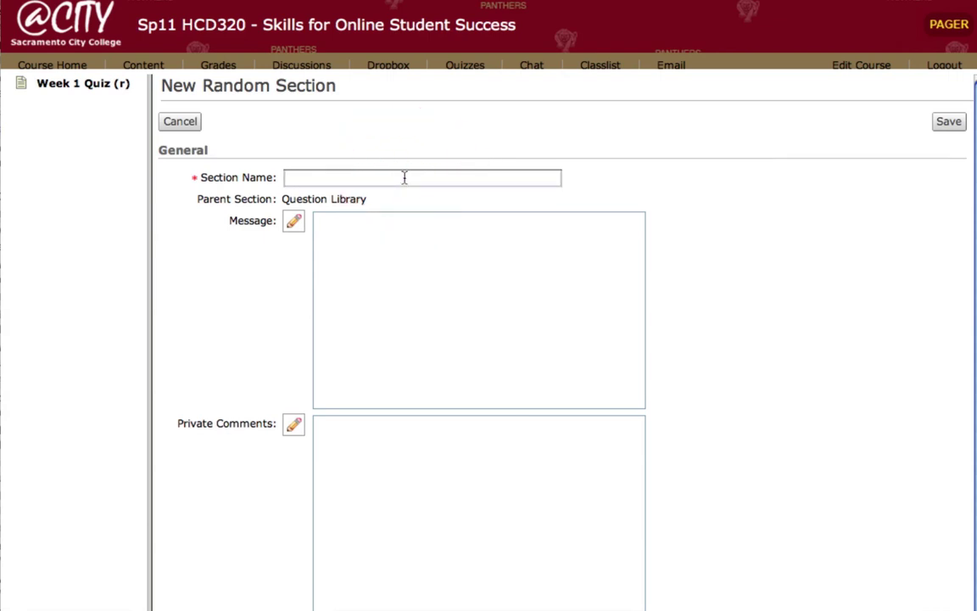
pyautogui.write('Random')
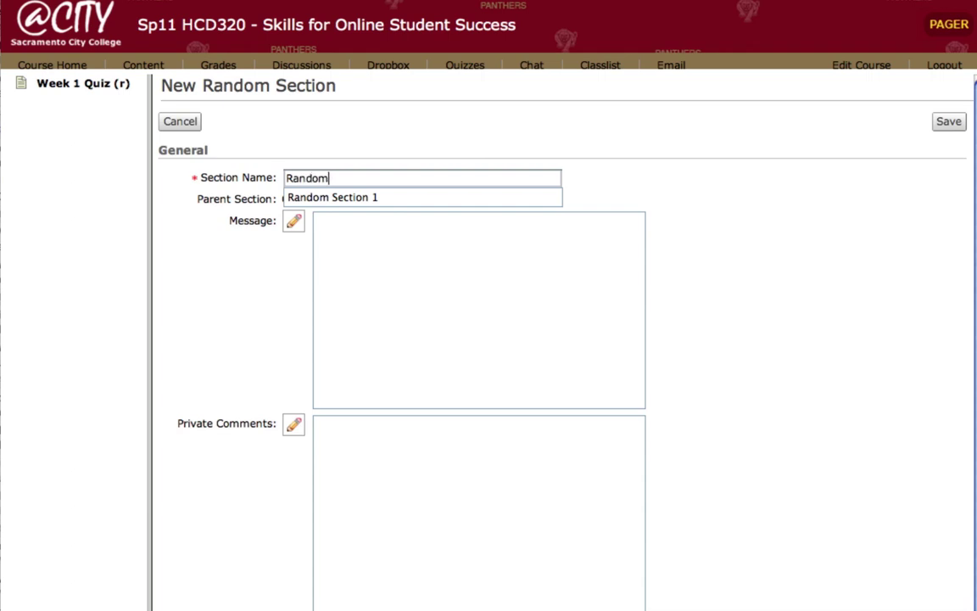
pyautogui.write(' Section 1')
pyautogui.click(700, 221)
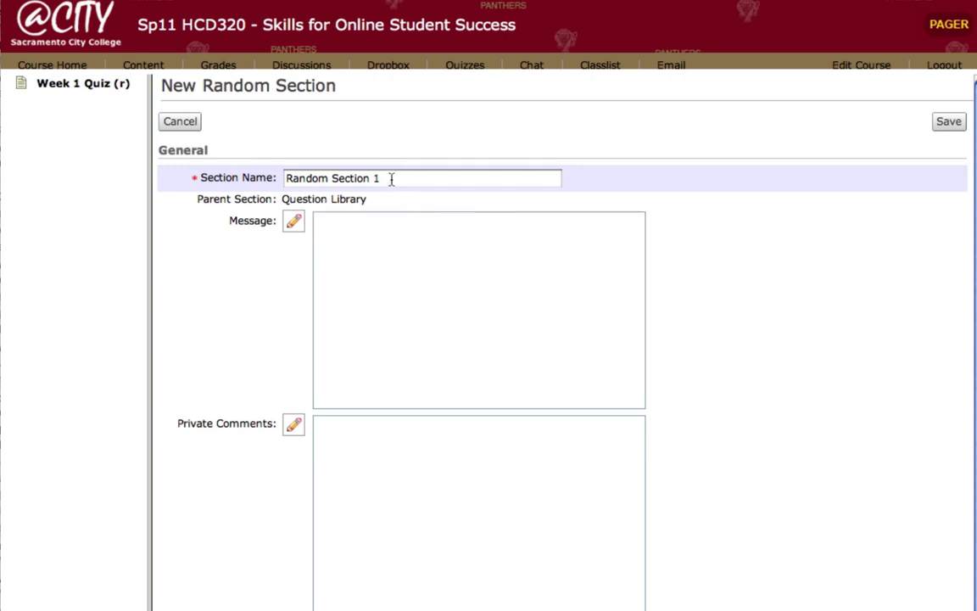
pyautogui.click(951, 123)
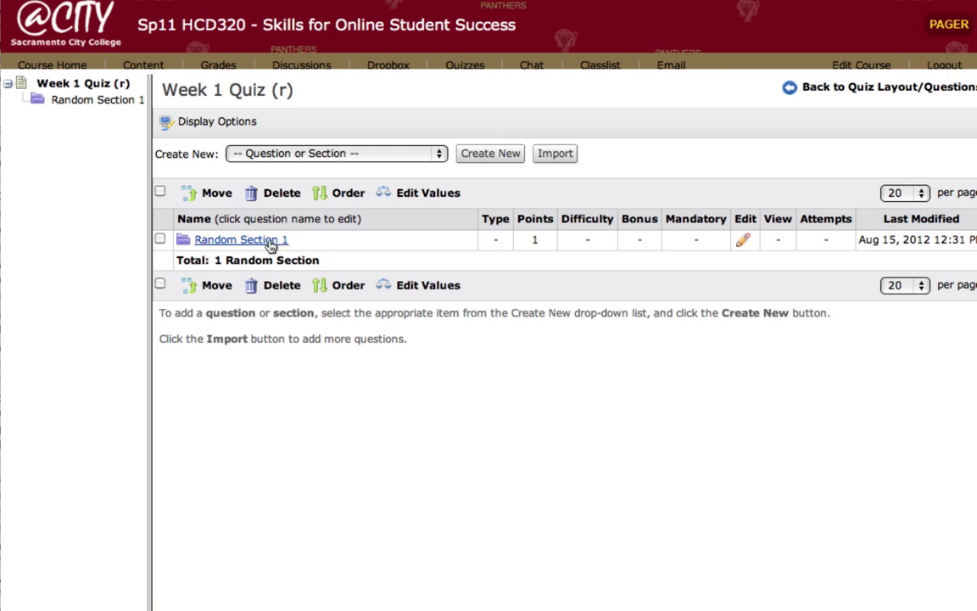
# - Open Random Section 1 and begin importing questions into it
pyautogui.click(211, 243)
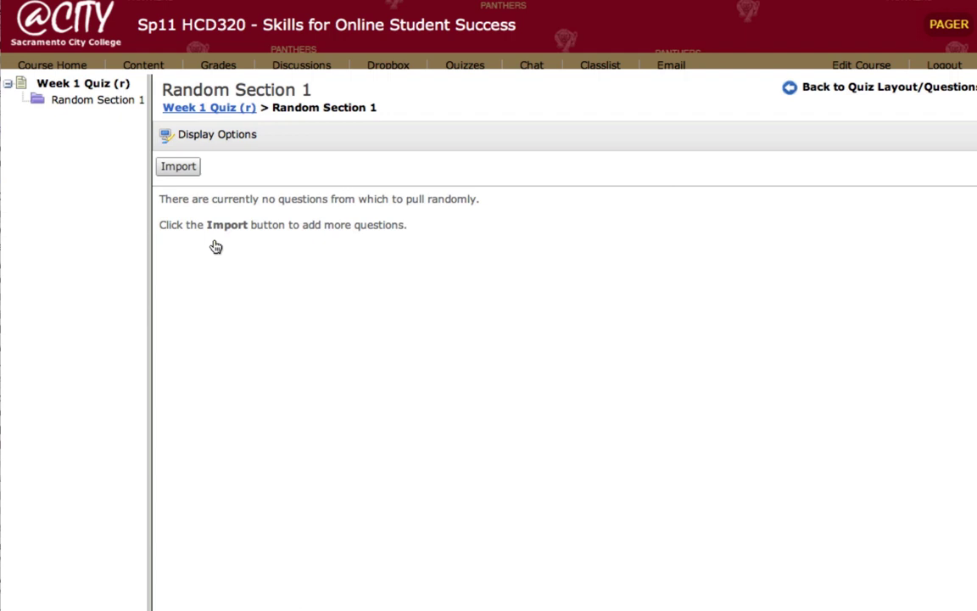
pyautogui.click(179, 168)
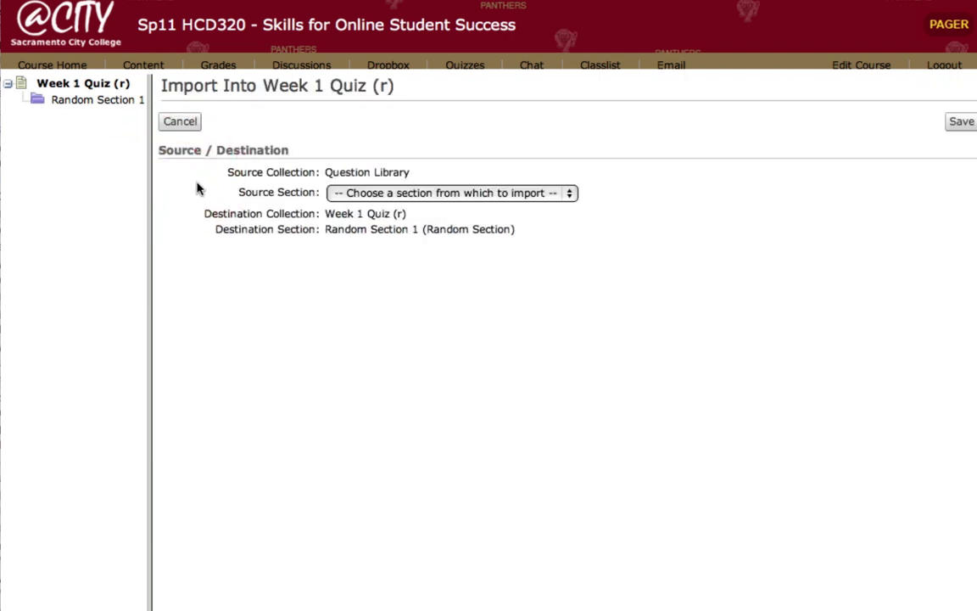
# - Pull from Collection Root and tick the chats, single-website, mailing-list, sharing-model and browser questions
pyautogui.click(570, 194)
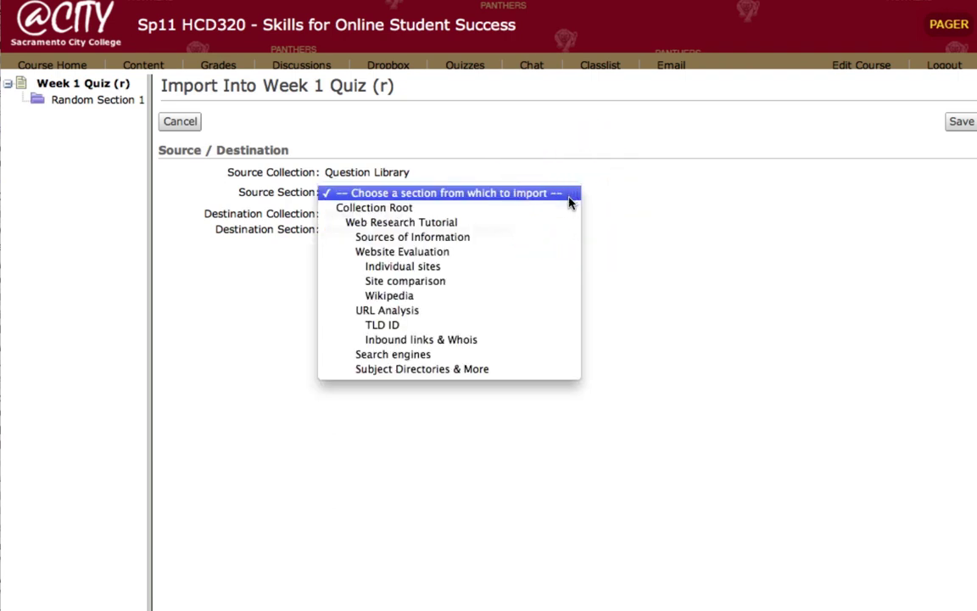
pyautogui.click(570, 207)
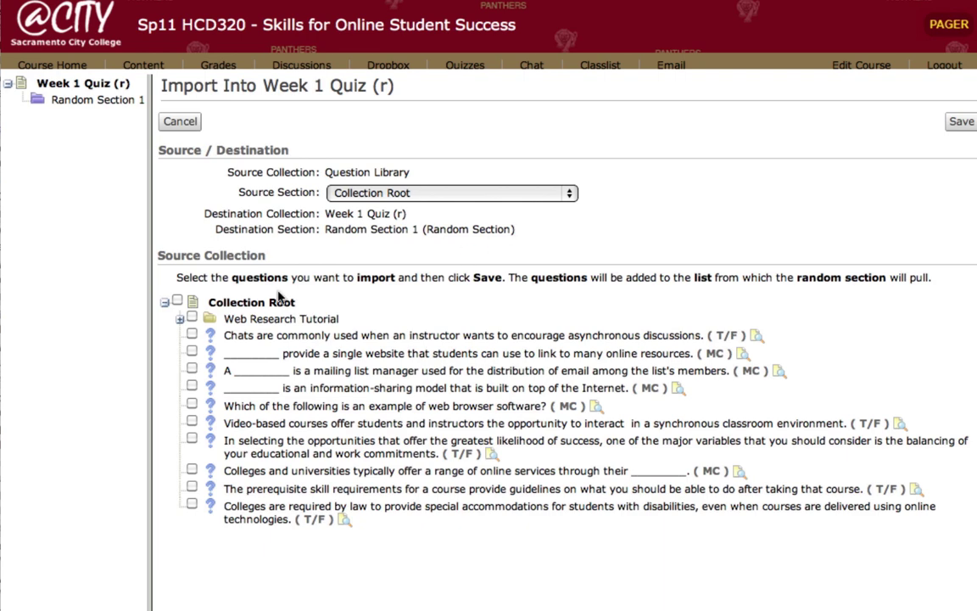
pyautogui.click(190, 336)
pyautogui.click(192, 352)
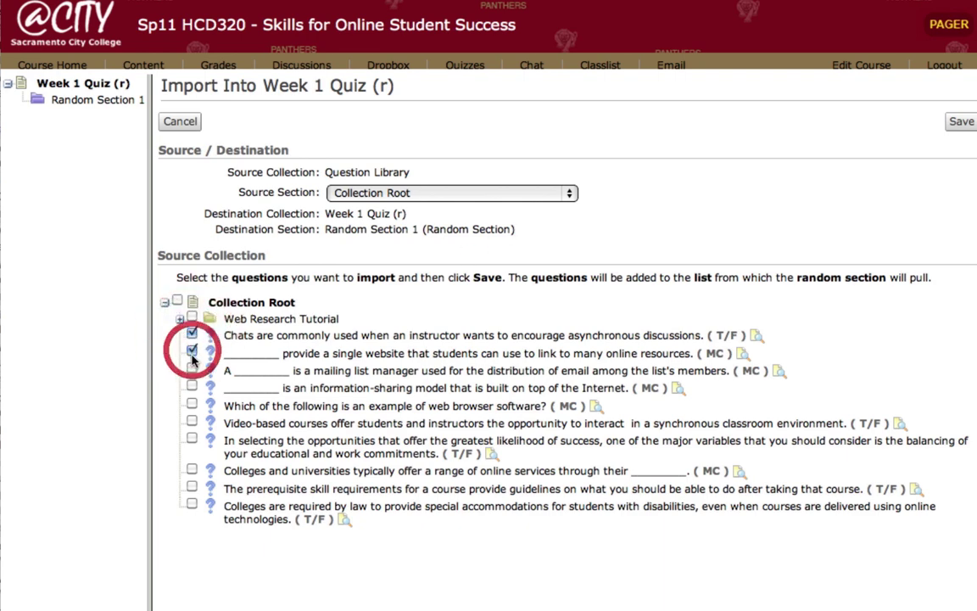
pyautogui.click(191, 368)
pyautogui.click(192, 385)
pyautogui.click(193, 406)
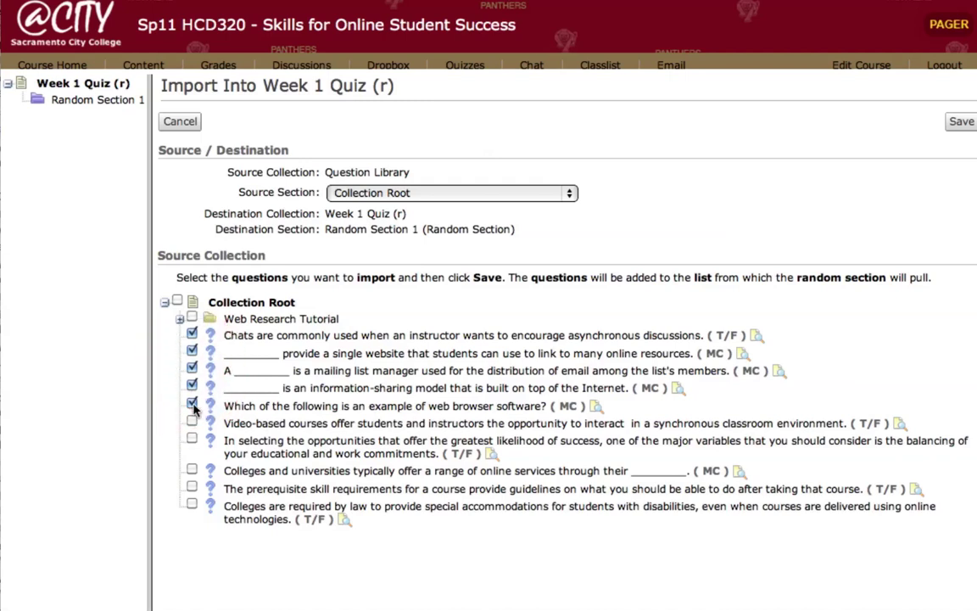
# - Tick the video-courses, commitments, online-services, prerequisite and accommodations questions, then import all ten
pyautogui.click(192, 423)
pyautogui.click(192, 438)
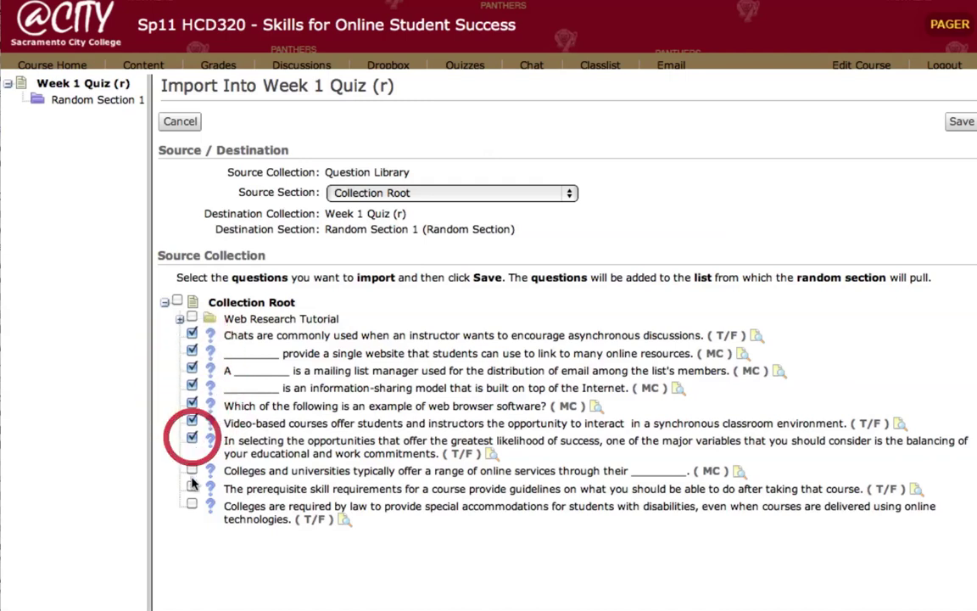
pyautogui.click(191, 470)
pyautogui.click(191, 487)
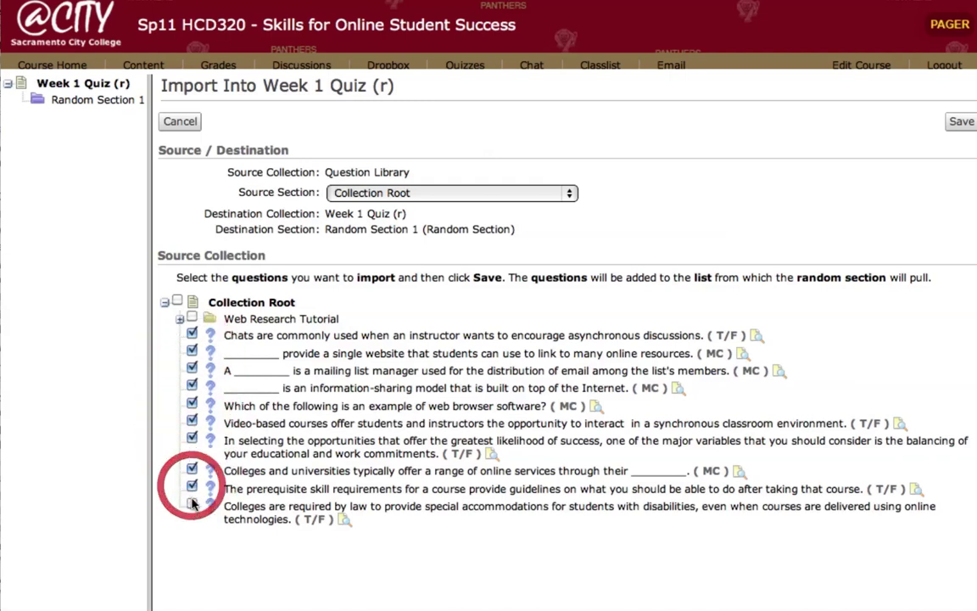
pyautogui.click(192, 504)
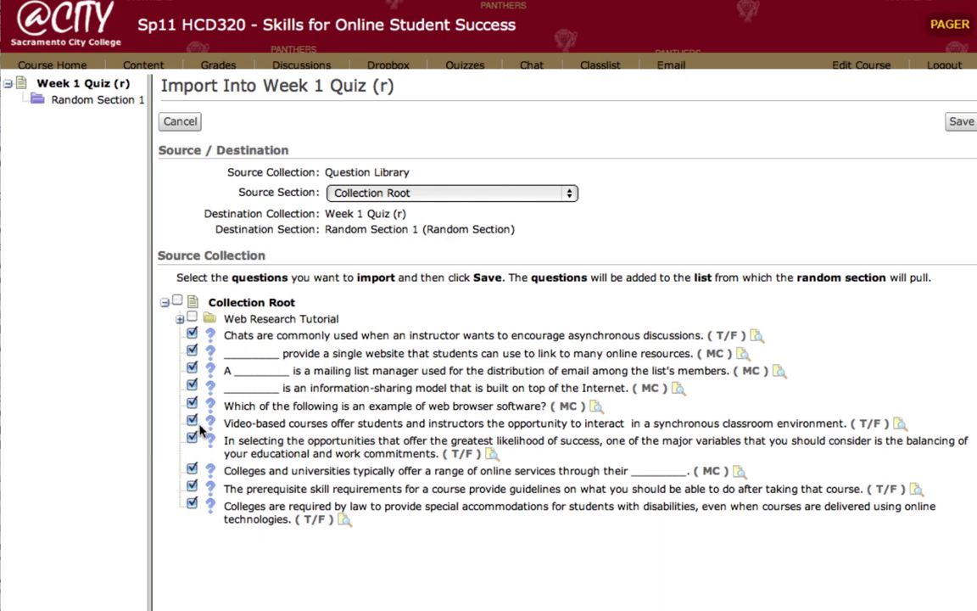
pyautogui.click(959, 122)
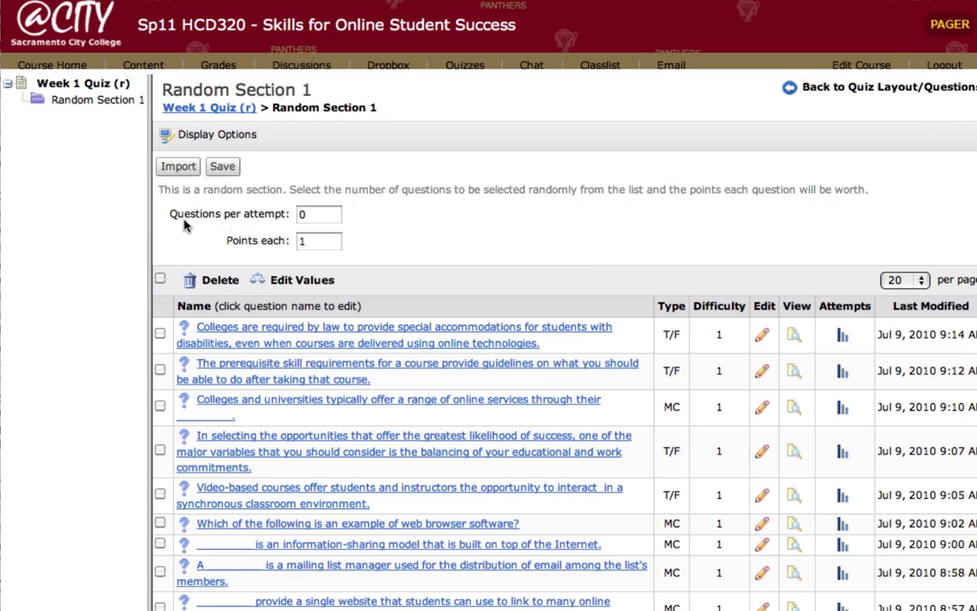
# - Have Random Section 1 draw 5 questions per attempt at 1 point each
pyautogui.click(280, 216)
pyautogui.write('5')
pyautogui.click(290, 241)
# - Save the 5-of-10 random section settings and return to the Week 1 Quiz (r) layout
pyautogui.click(221, 169)
pyautogui.click(837, 94)
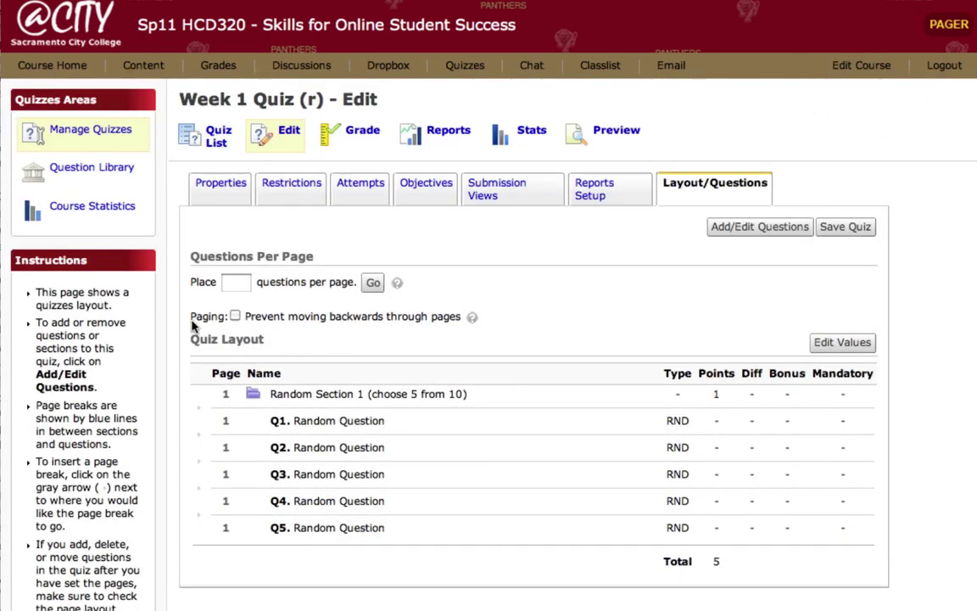